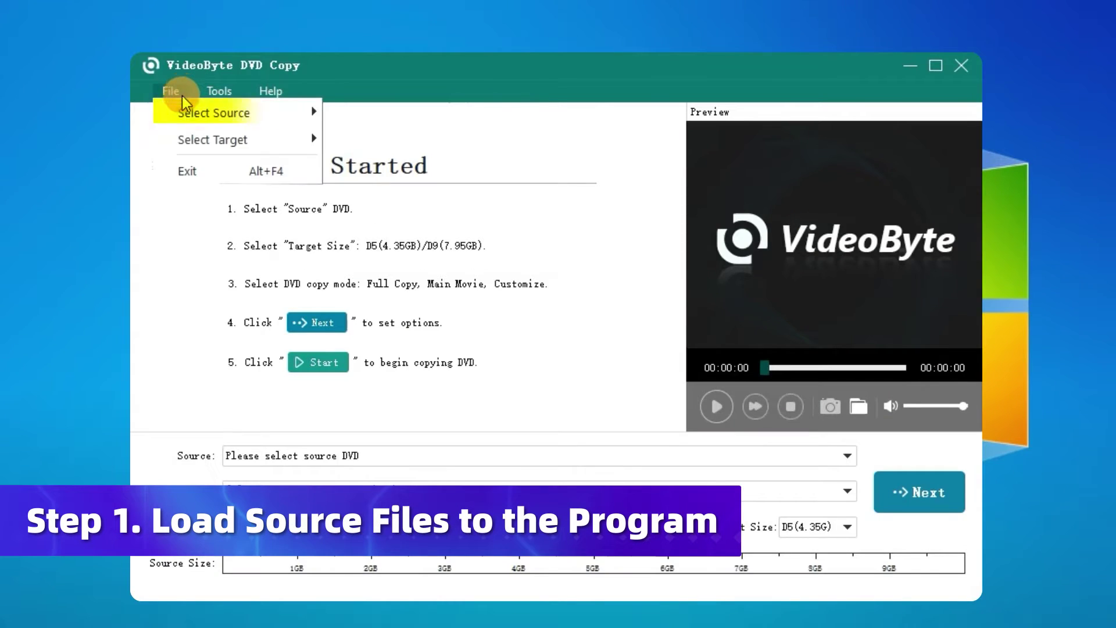
Step: Load the disc in the ASUS SBW-06D2X-U drive as the copy source
left_click(425, 116)
left_click(424, 115)
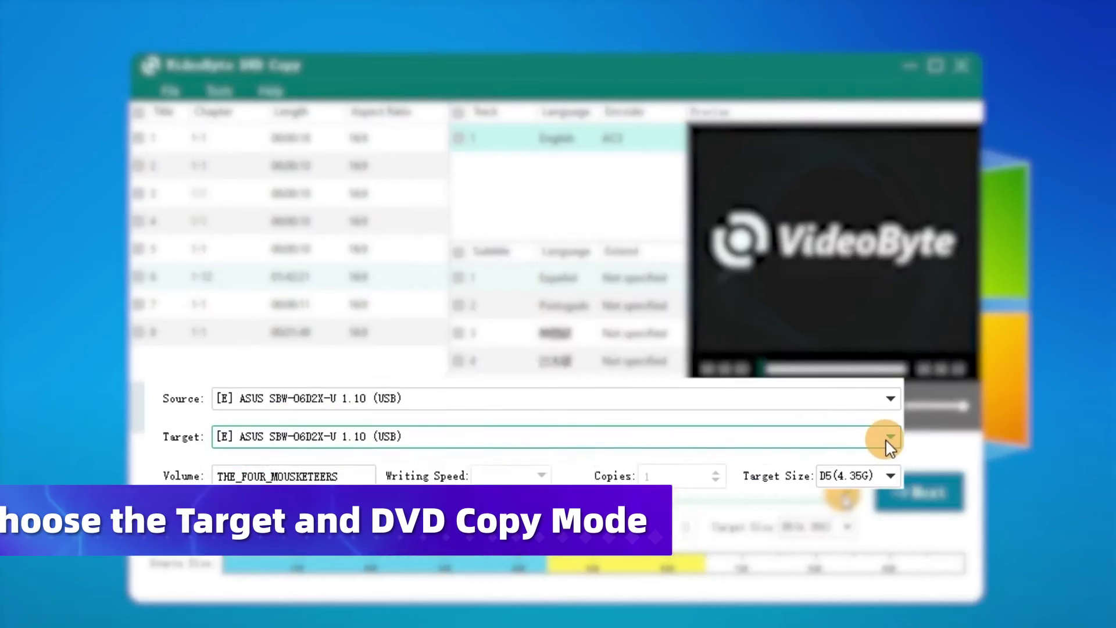
Step: Choose Save as DVD Folder as the copy target
left_click(847, 491)
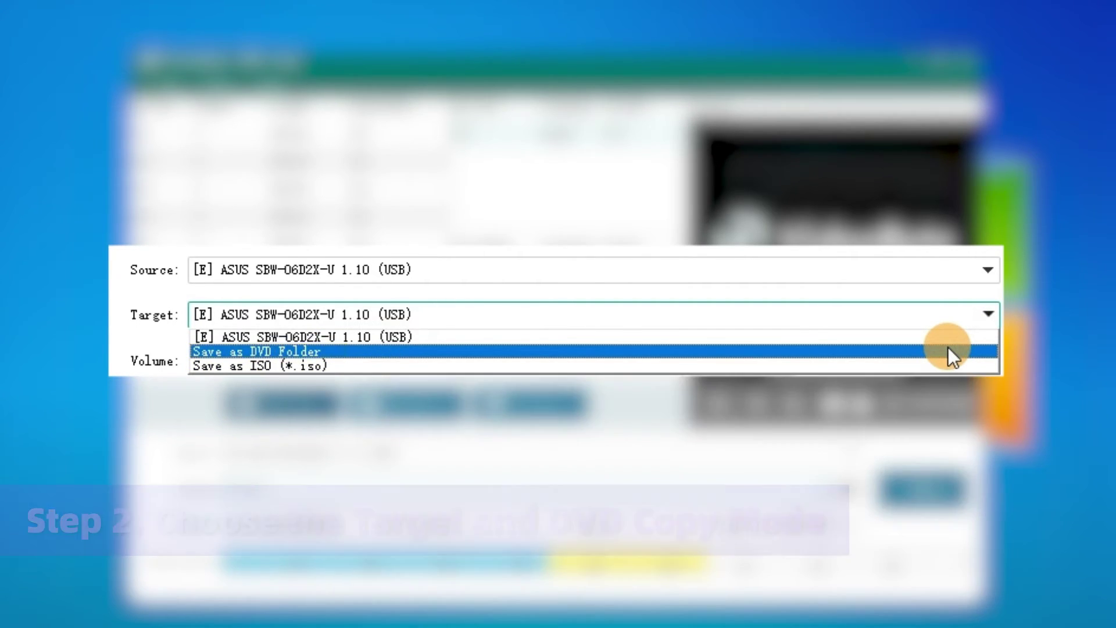
left_click(867, 449)
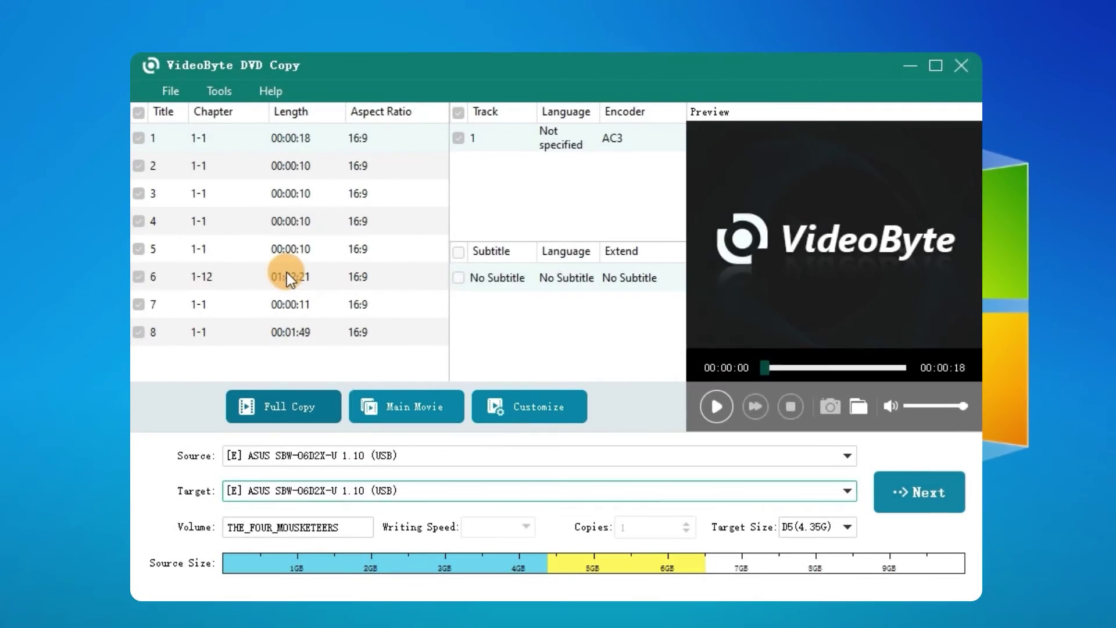
Step: Proceed to the copy options page with Next
left_click(941, 497)
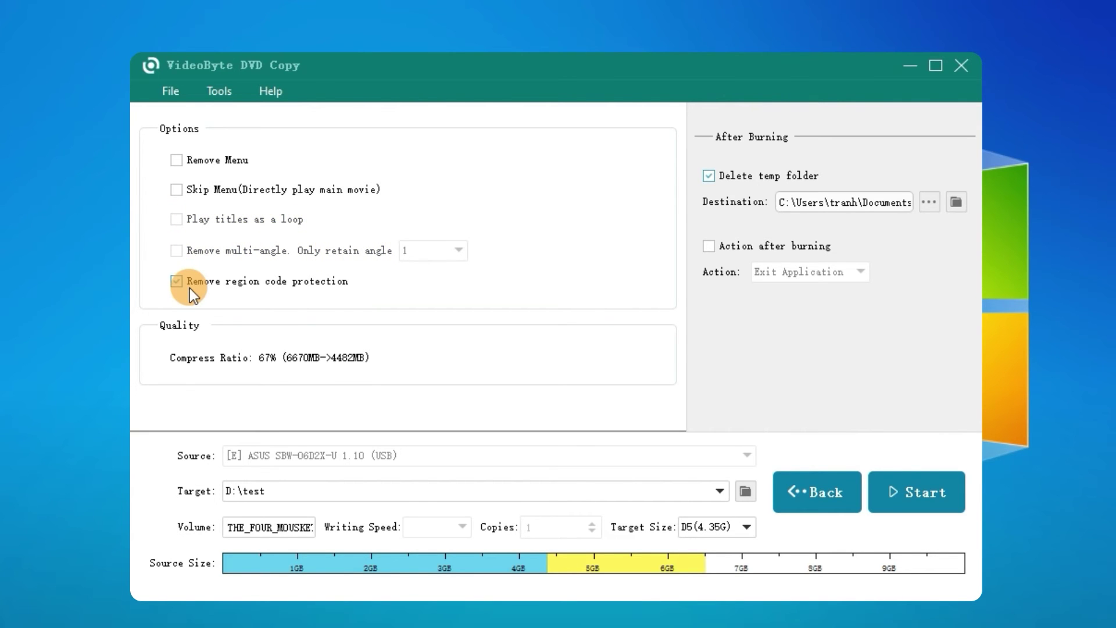
Step: Start the DVD folder copy and let it run to completion
left_click(903, 504)
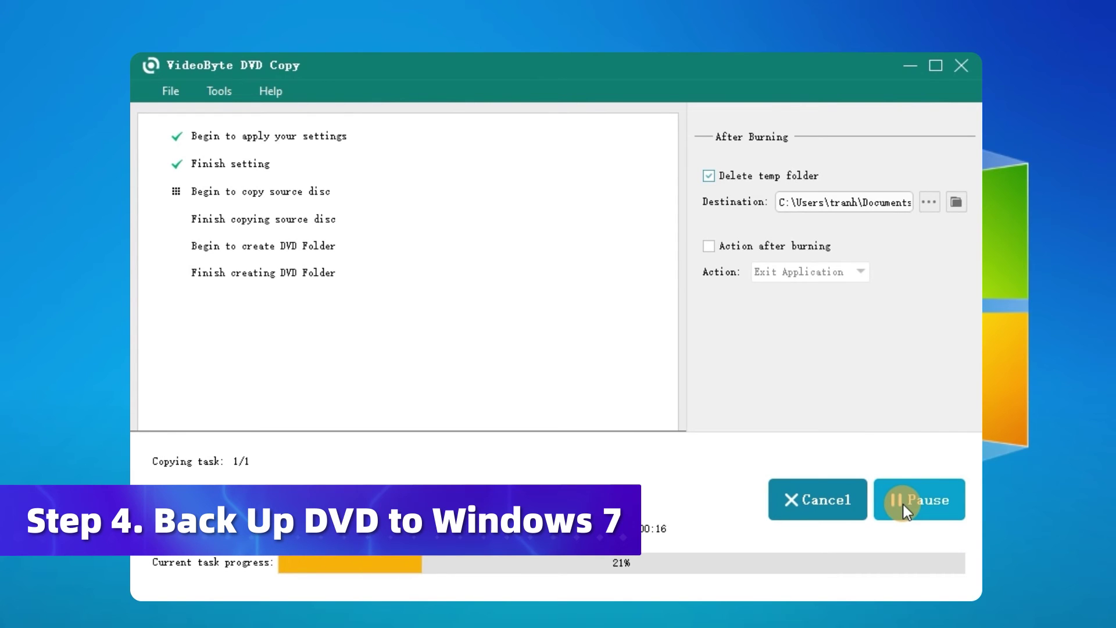